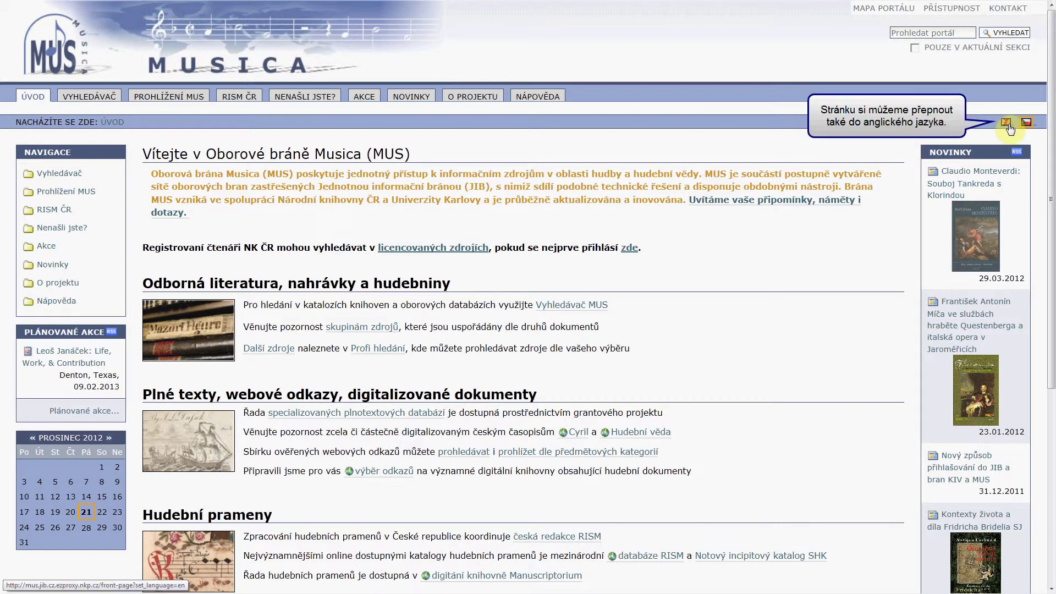
# - Open the Vyhledávač search page and view which sources the Webové zdroje group contains
pyautogui.click(110, 106)
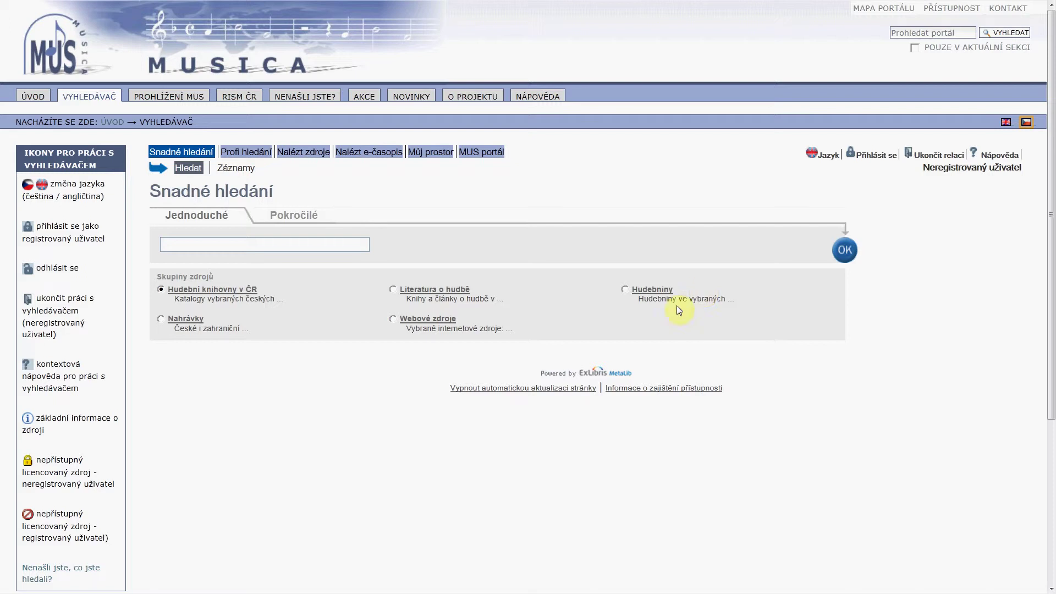
pyautogui.click(445, 325)
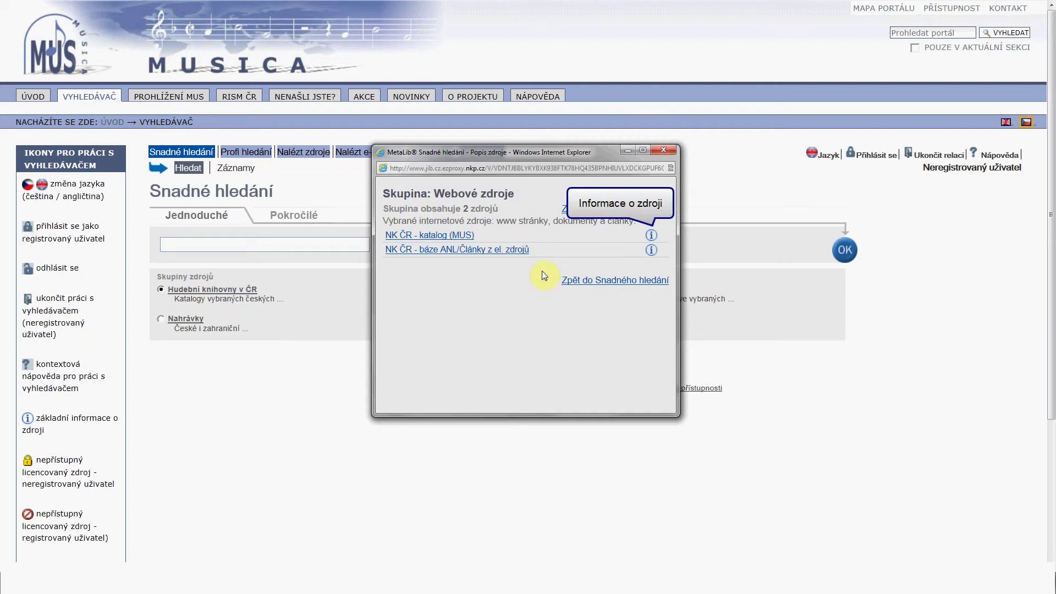
pyautogui.click(665, 149)
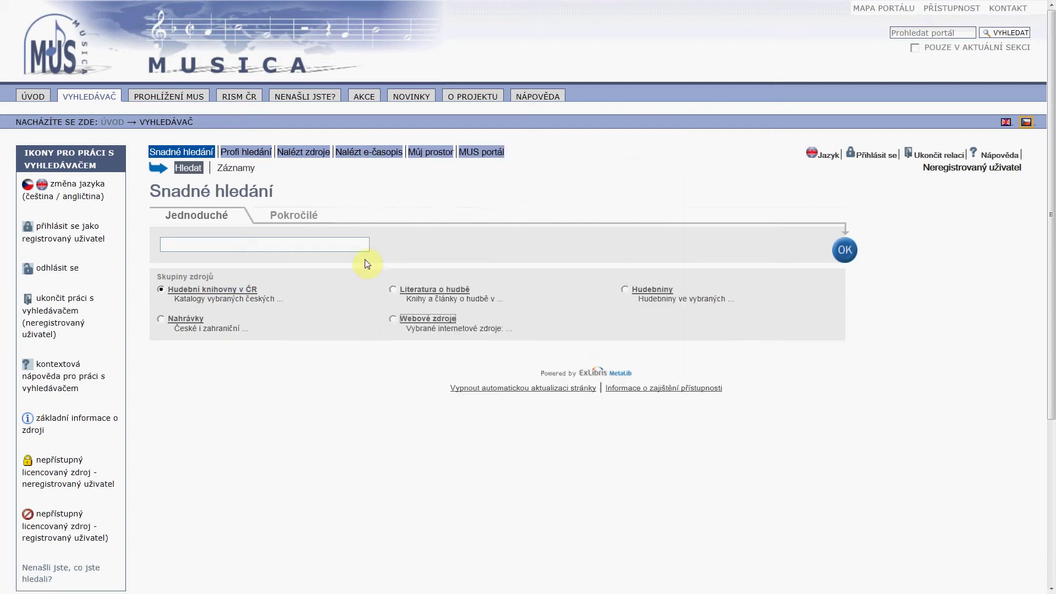
# - Run a simple search for "Bach" in the Hudební knihovny v ČR source group
pyautogui.write('Bach')
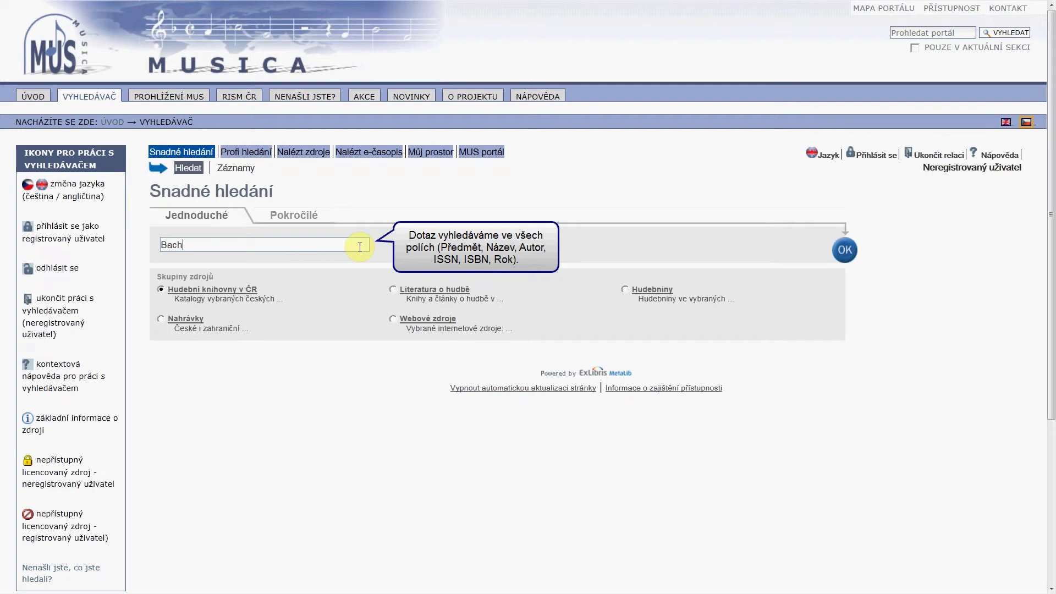
pyautogui.click(844, 251)
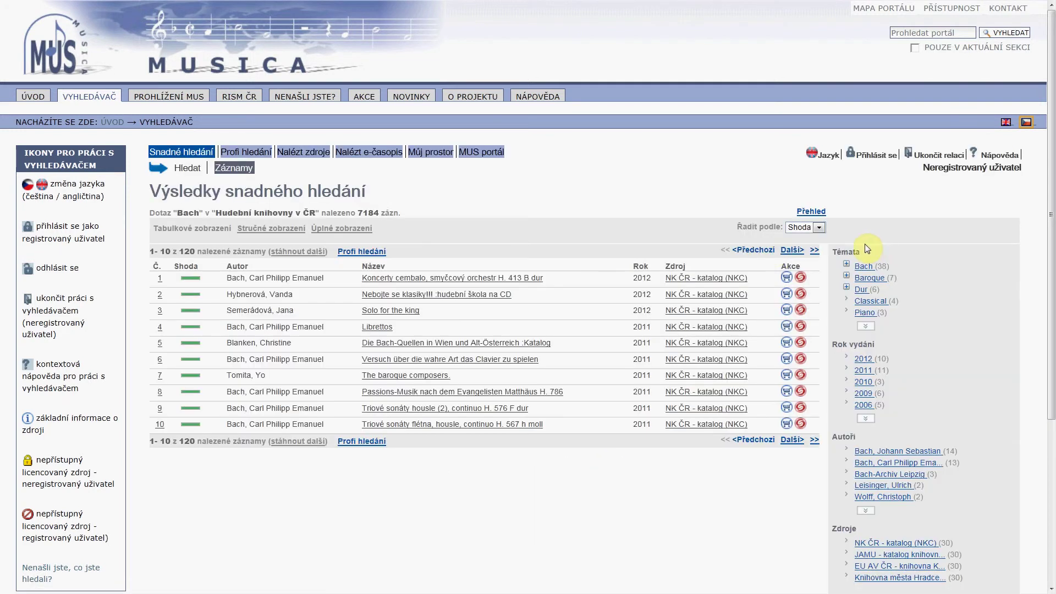
# - Compare the brief and full display styles of the Bach results, and narrow the results to publication year 2006
pyautogui.click(295, 234)
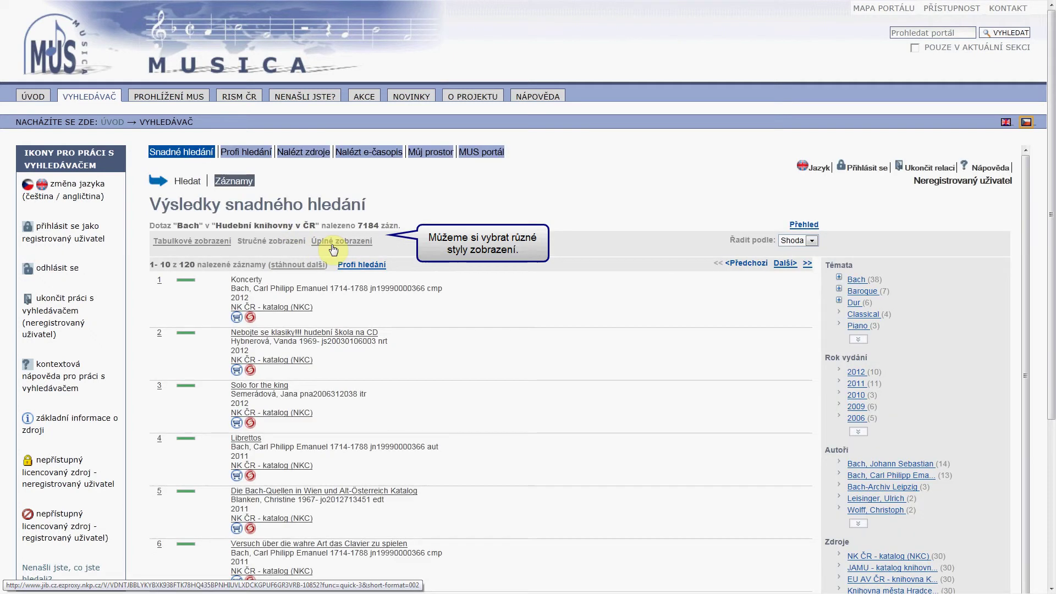
pyautogui.click(332, 244)
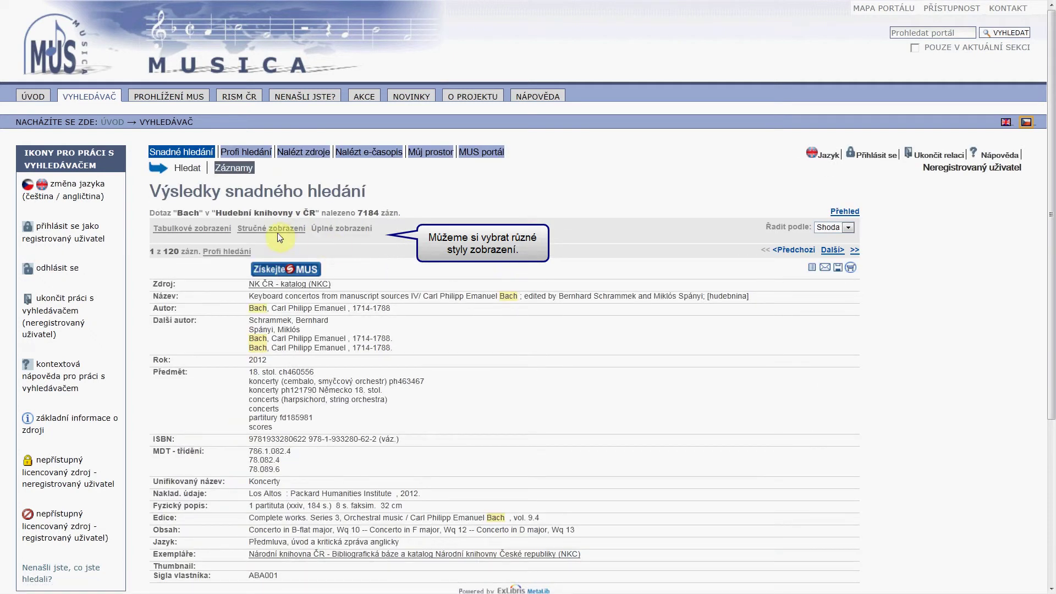
pyautogui.click(271, 230)
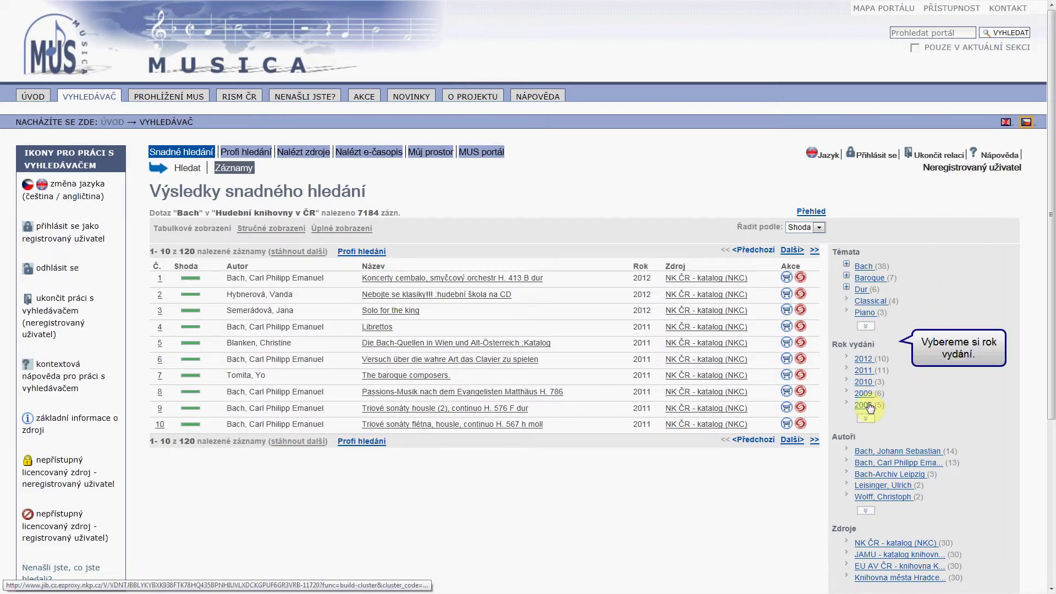
pyautogui.click(865, 405)
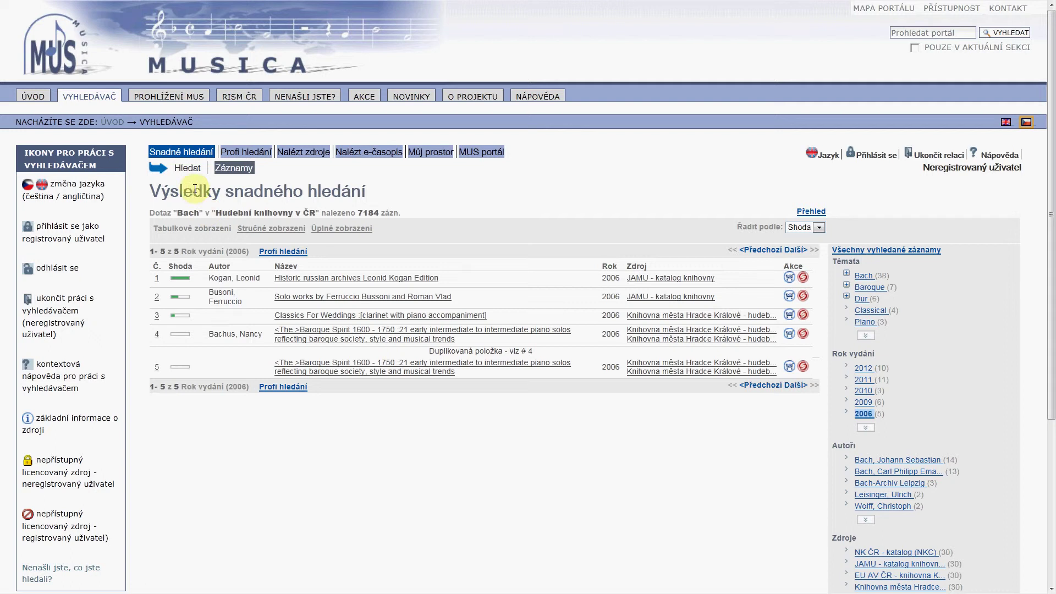
# - Return to the Snadné hledání form and examine the search fields and Boolean operators offered by its advanced mode
pyautogui.click(187, 174)
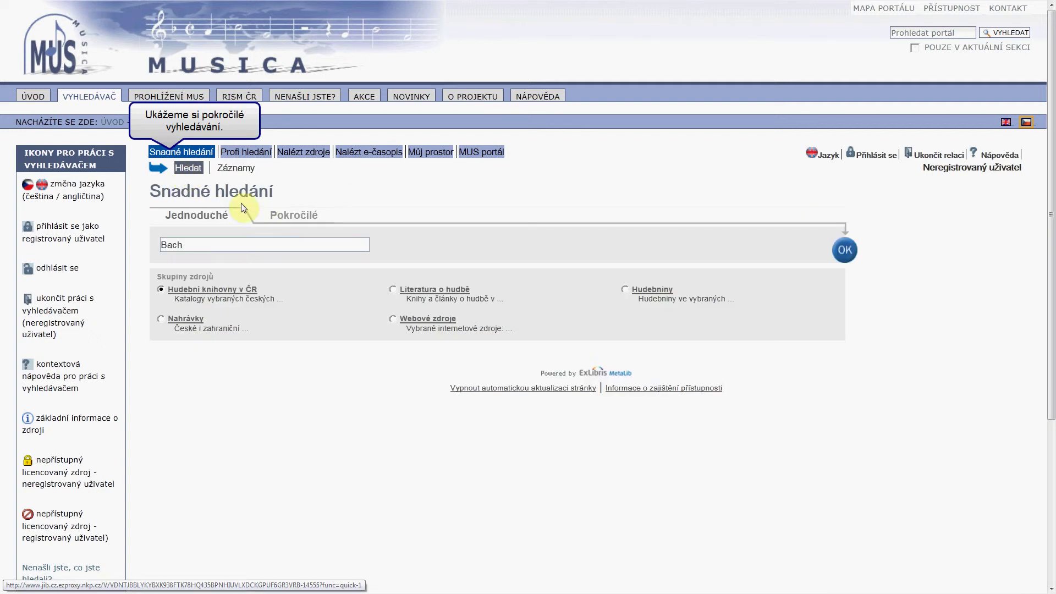
pyautogui.click(283, 217)
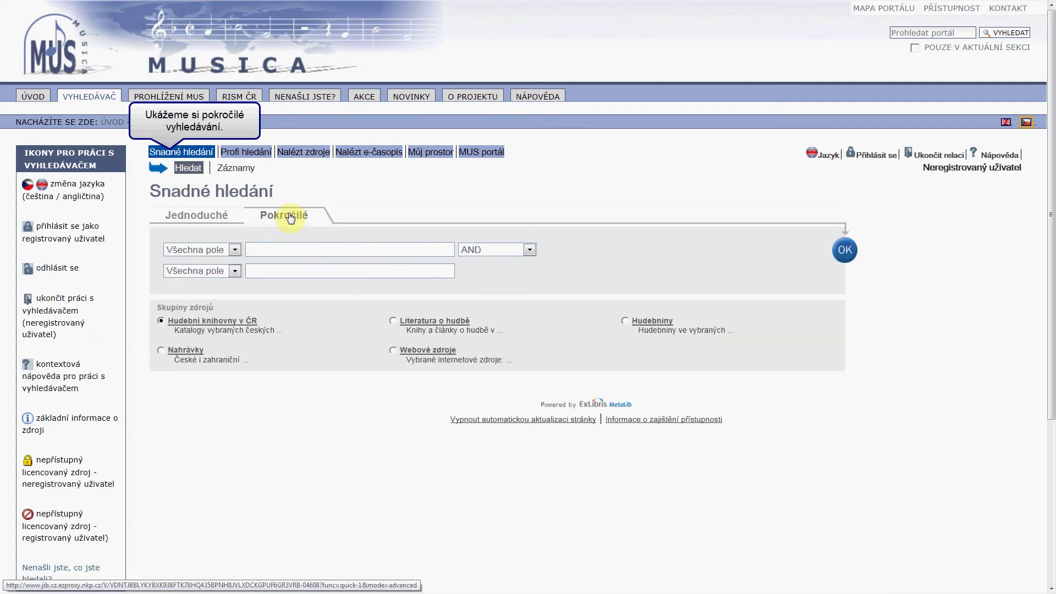
pyautogui.click(235, 249)
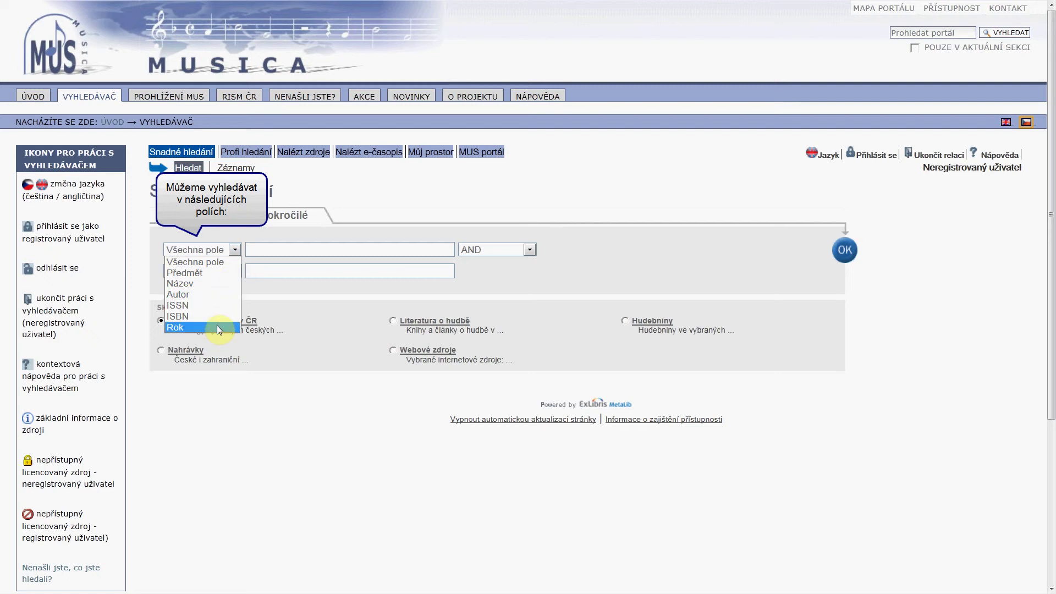
pyautogui.click(529, 250)
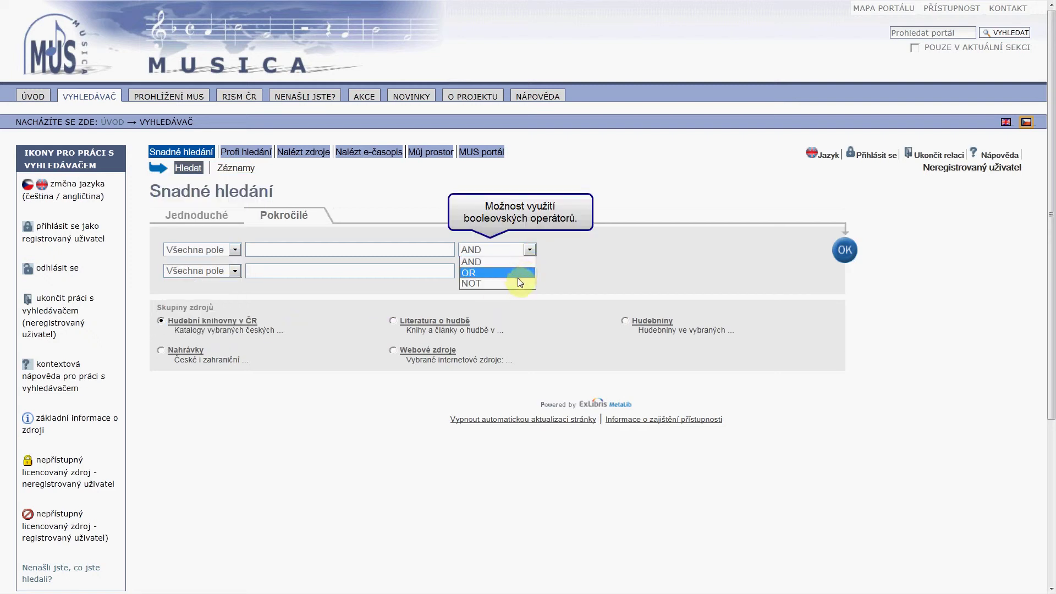
pyautogui.click(596, 275)
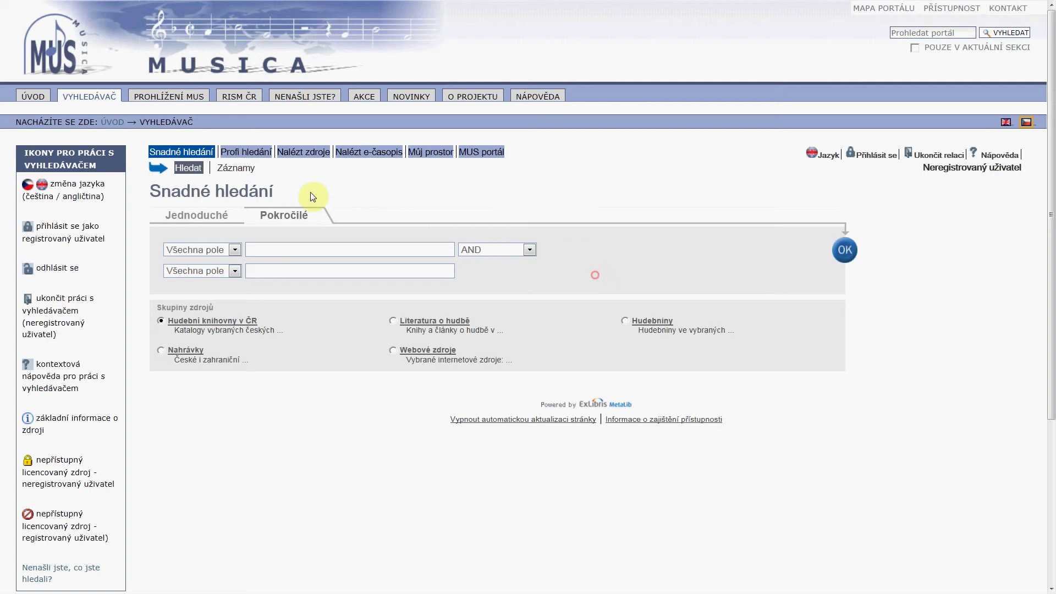
# - Open Profi hledání, compare its simple and advanced forms, and set the advanced search category to Hudebniny
pyautogui.click(252, 156)
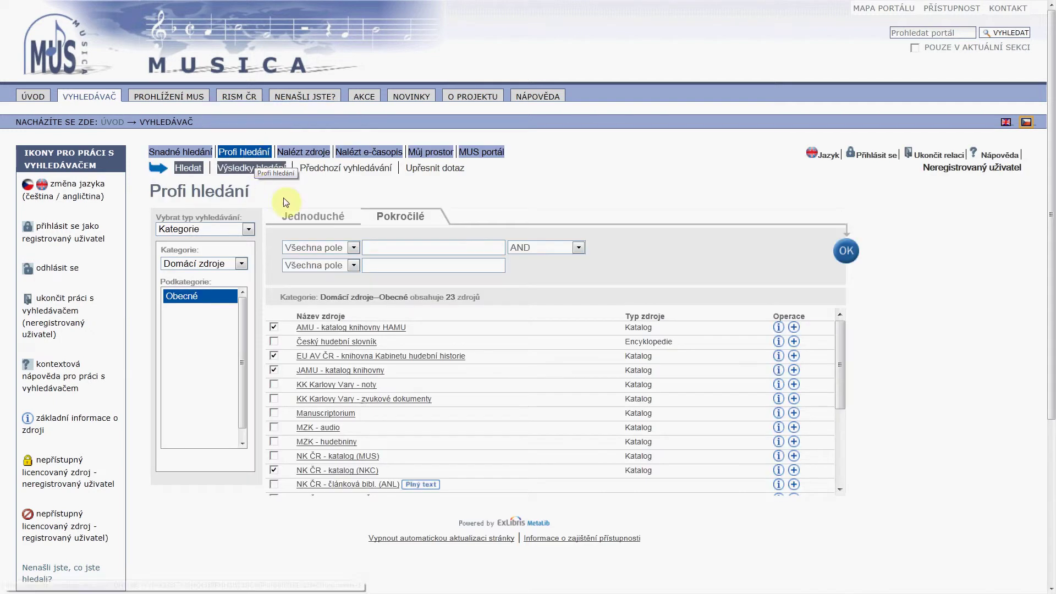
pyautogui.click(319, 223)
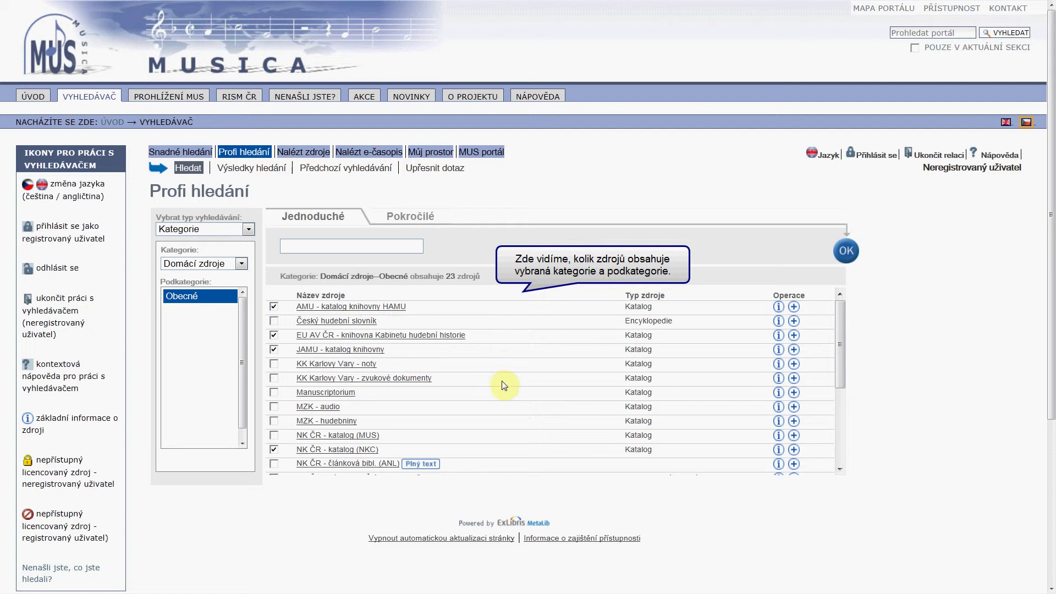
pyautogui.click(432, 223)
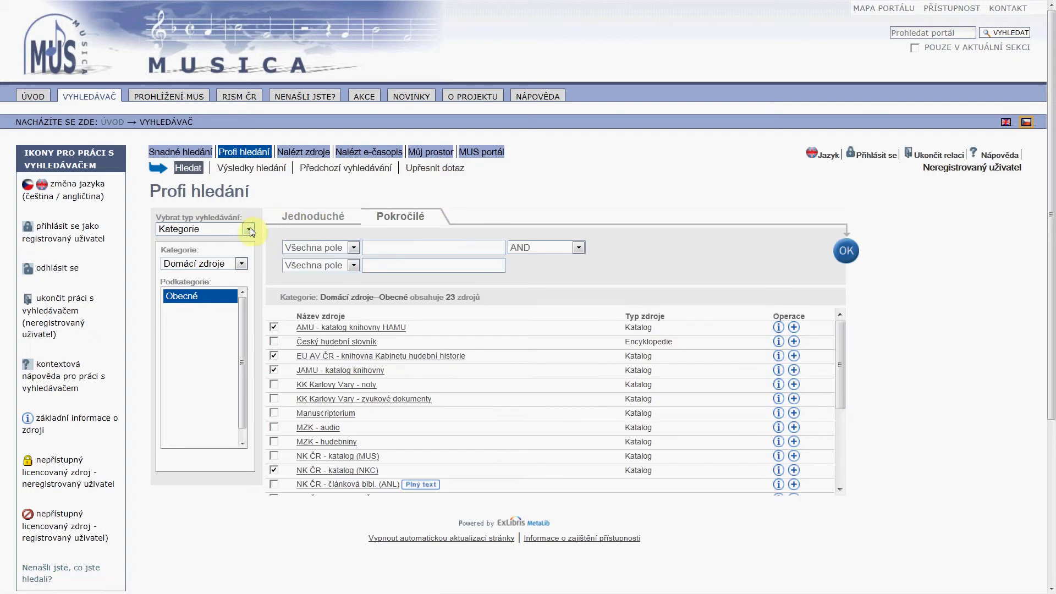
pyautogui.click(241, 265)
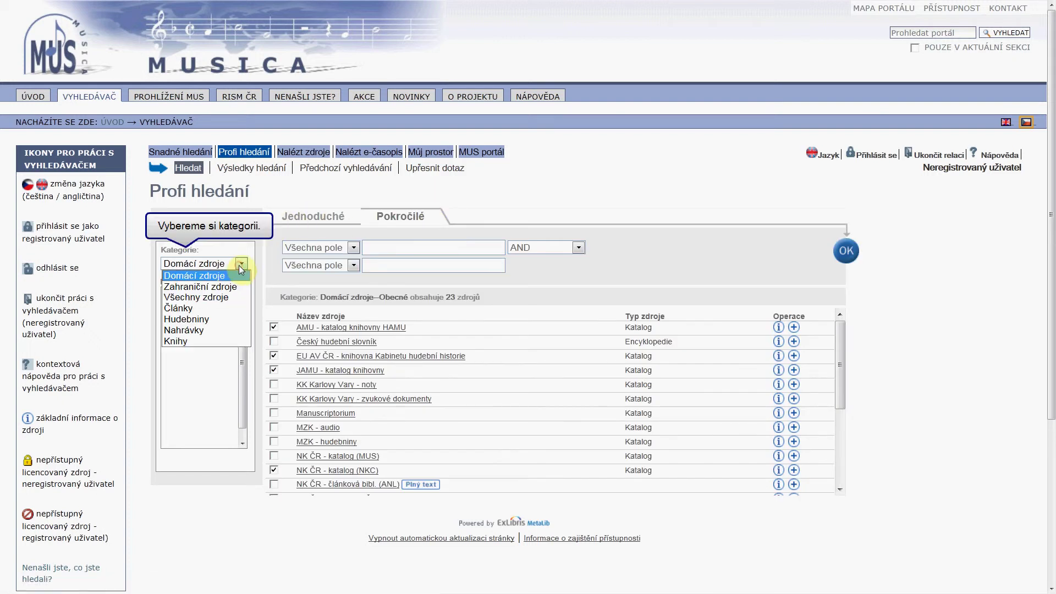
pyautogui.click(231, 319)
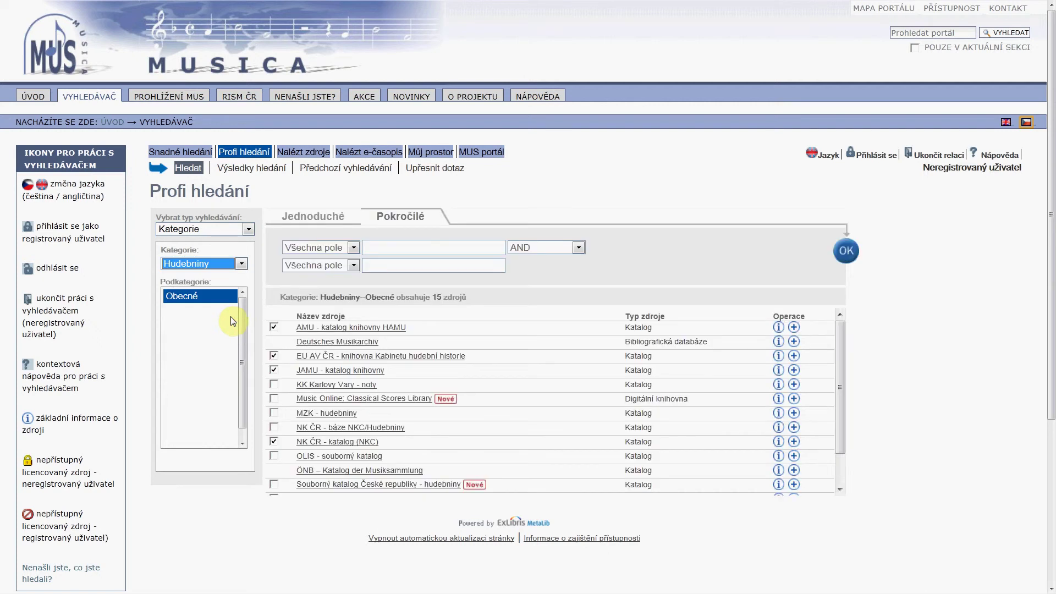
# - Restrict the first search field to Autor and search the Hudebniny sources for "Bach"
pyautogui.click(353, 248)
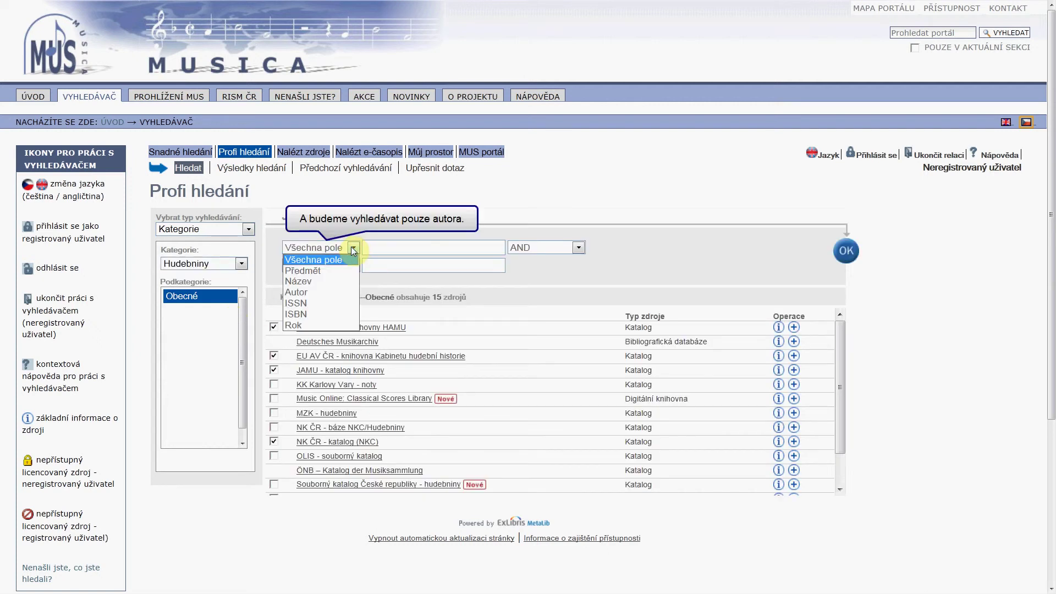
pyautogui.click(332, 291)
pyautogui.click(392, 259)
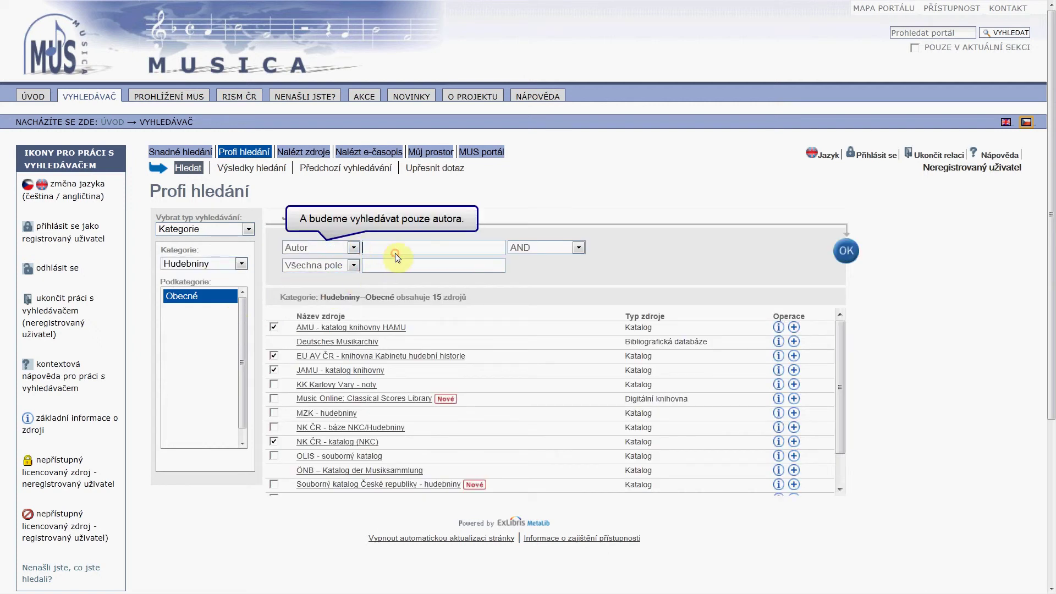
pyautogui.write('Bach')
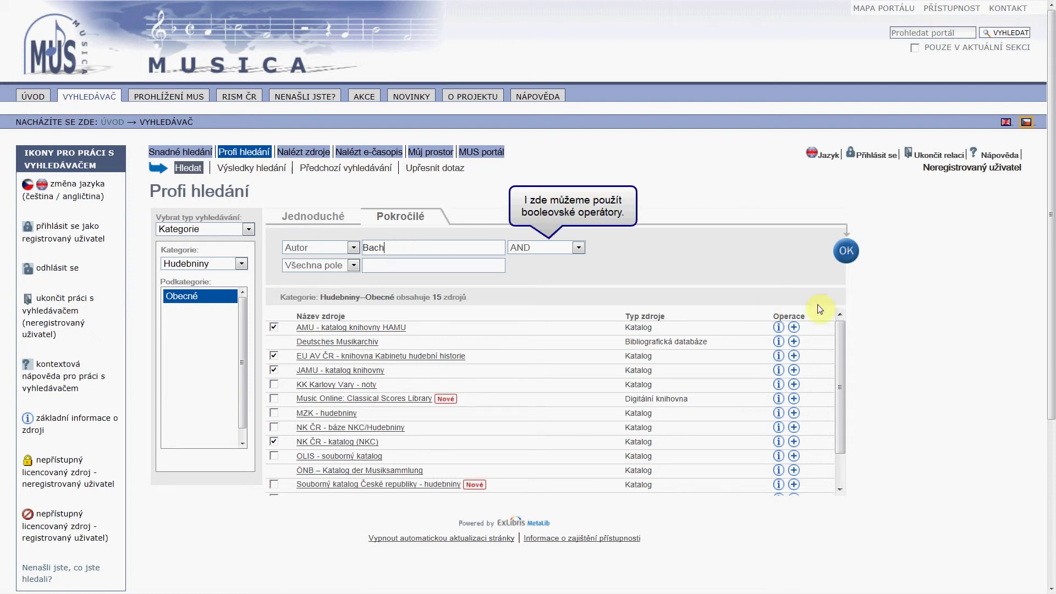
pyautogui.click(846, 251)
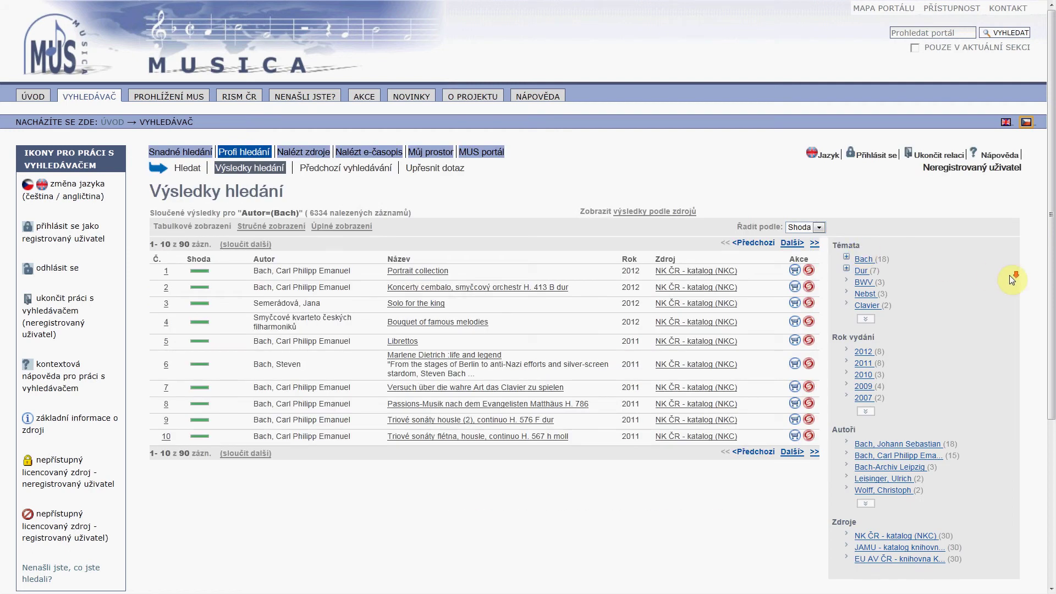
# - Narrow the author search results to Bach, Johann Sebastian
pyautogui.scroll(-2, 1010, 279)
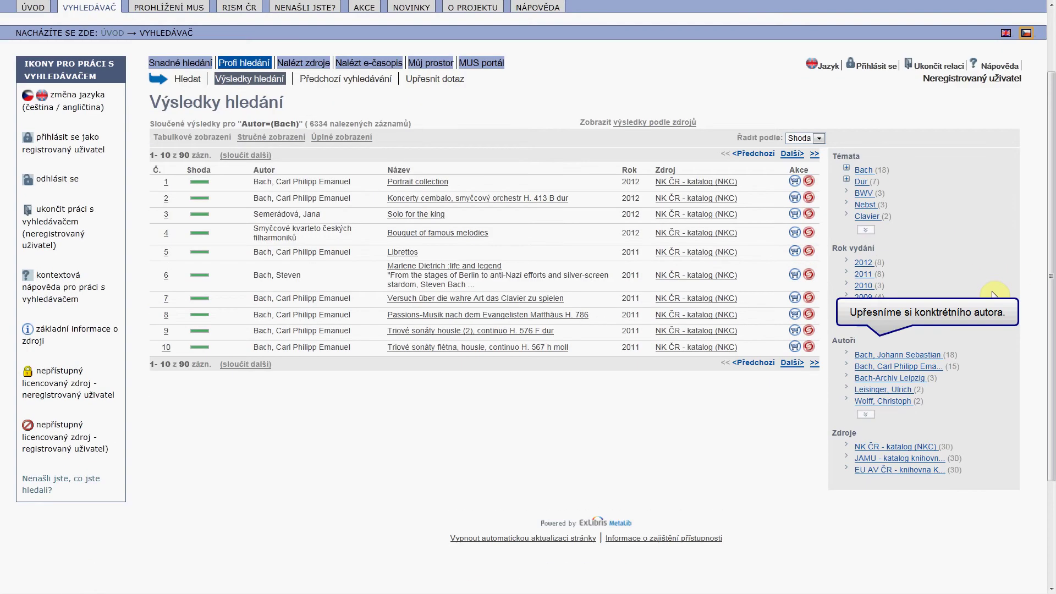
pyautogui.click(930, 356)
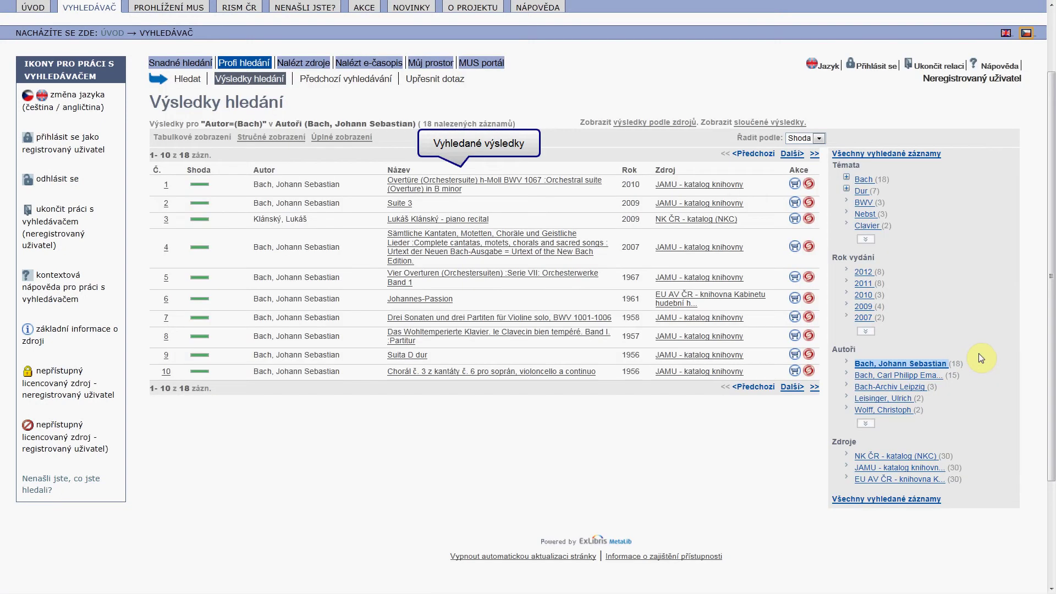
pyautogui.scroll(2, 982, 359)
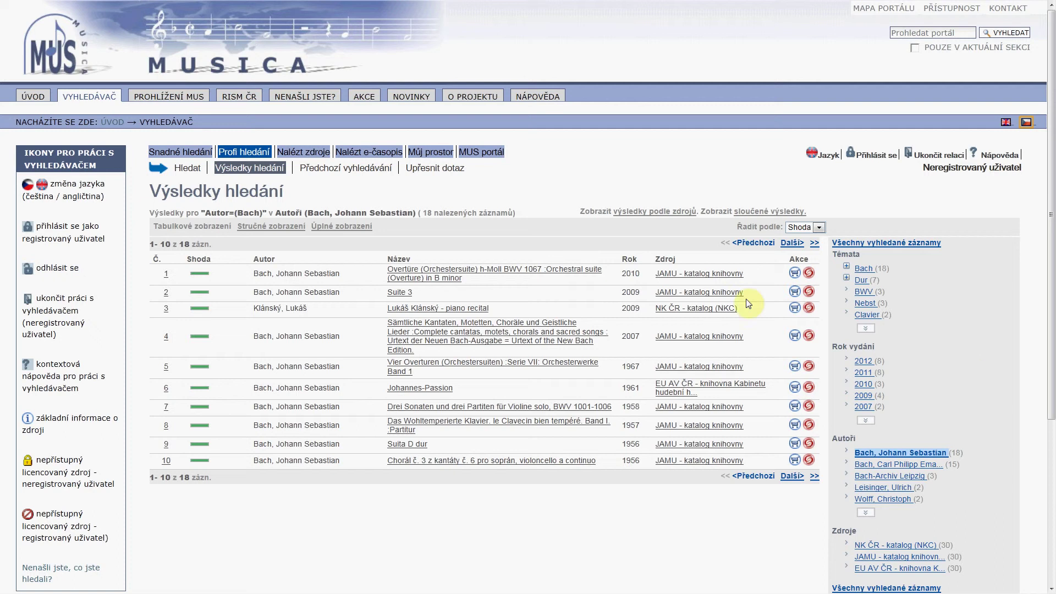
# - Open Nalézt zdroje and examine the category and source type options for finding sources
pyautogui.click(296, 157)
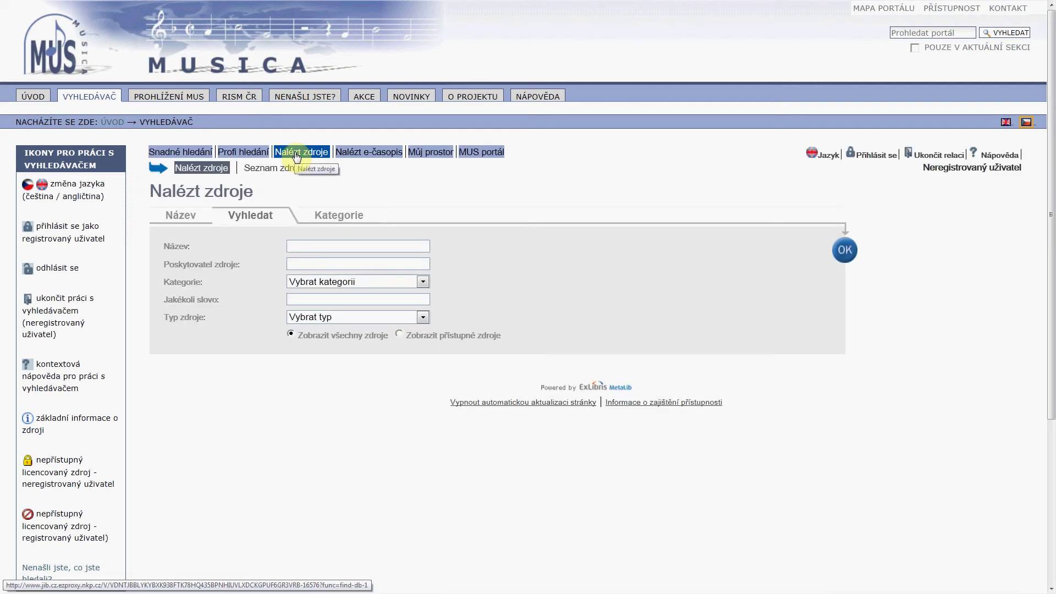
pyautogui.click(380, 284)
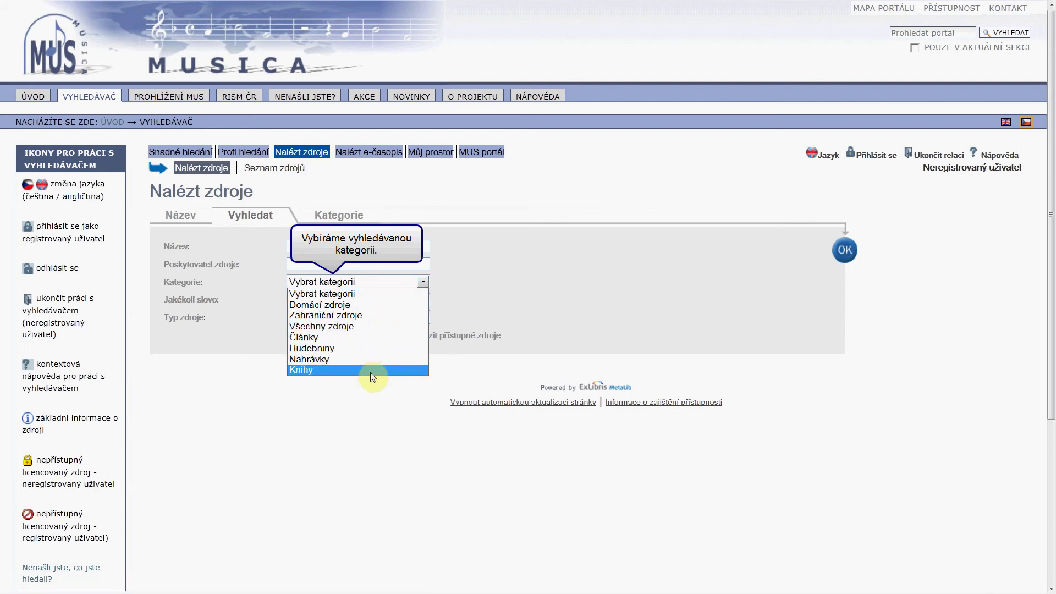
pyautogui.click(376, 421)
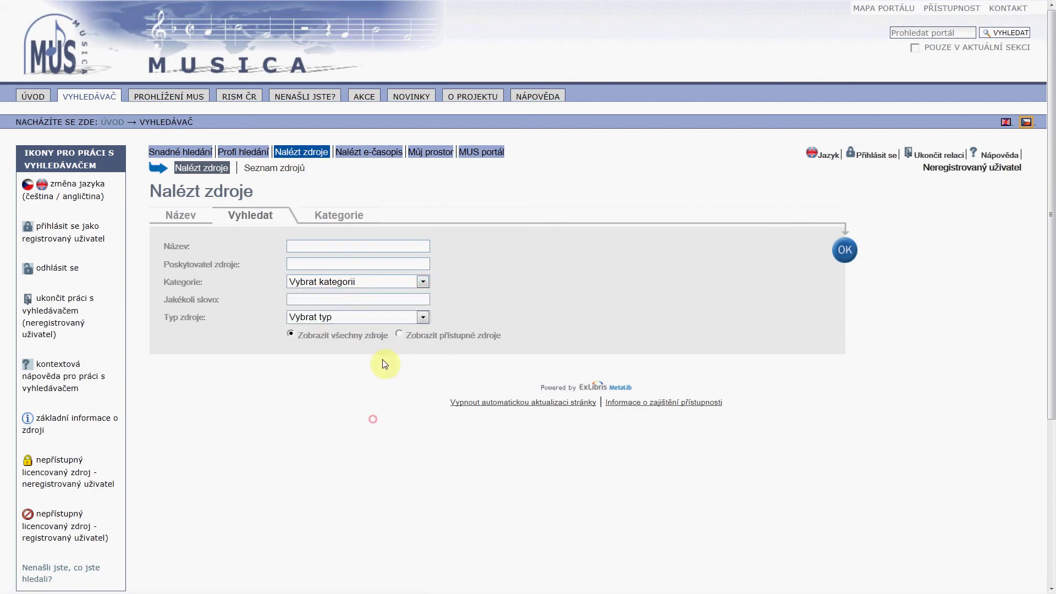
pyautogui.click(390, 317)
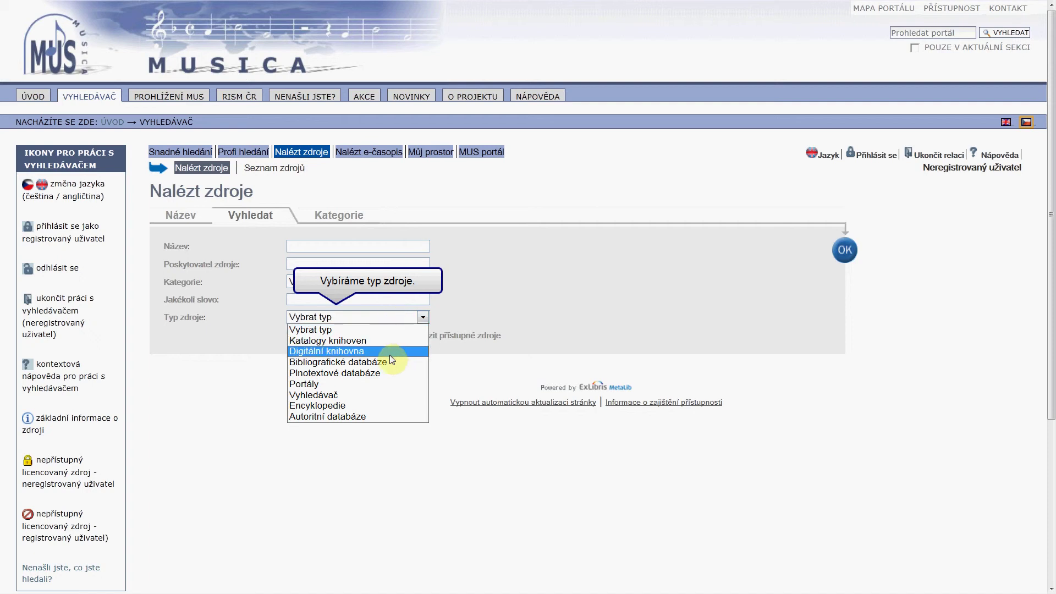
pyautogui.click(463, 262)
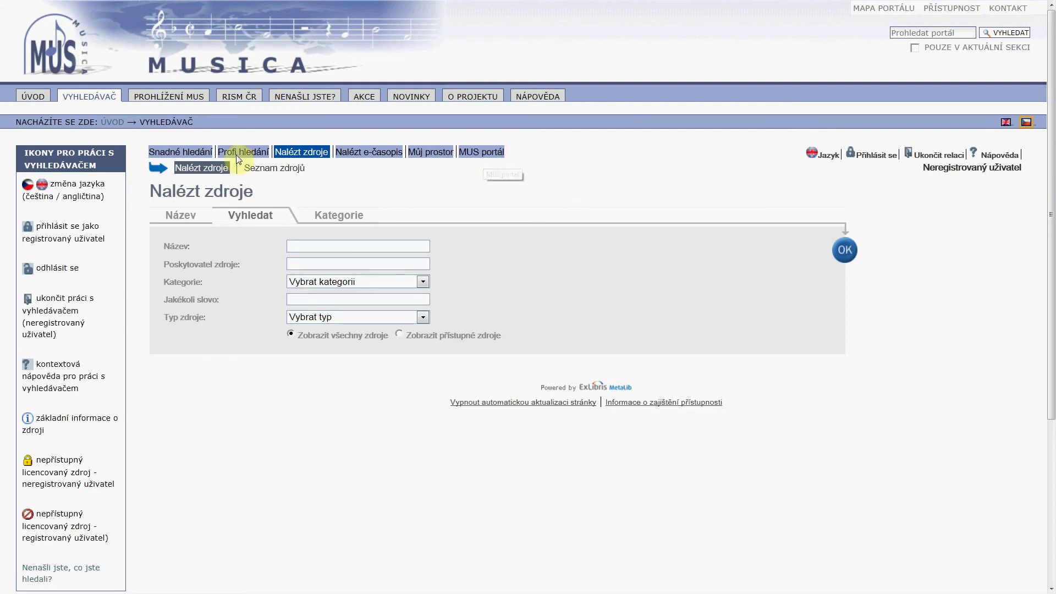
# - Open Prohlížení MUS and browse the records in the predefined Hudba category
pyautogui.click(202, 103)
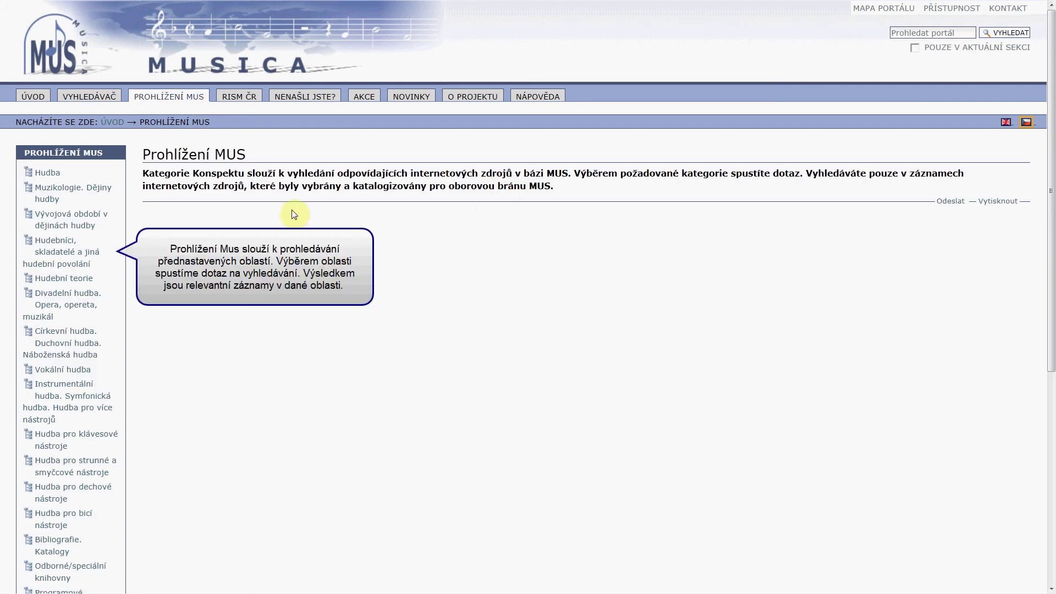
pyautogui.click(61, 175)
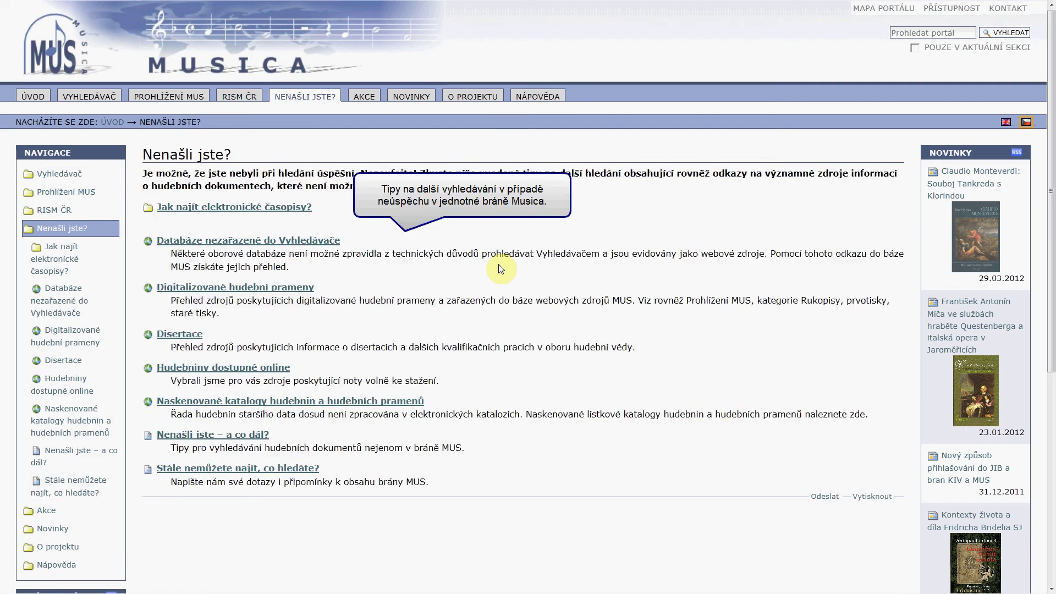
# - View the portal's Akce and Nápověda sections, and return to the home page
pyautogui.click(377, 102)
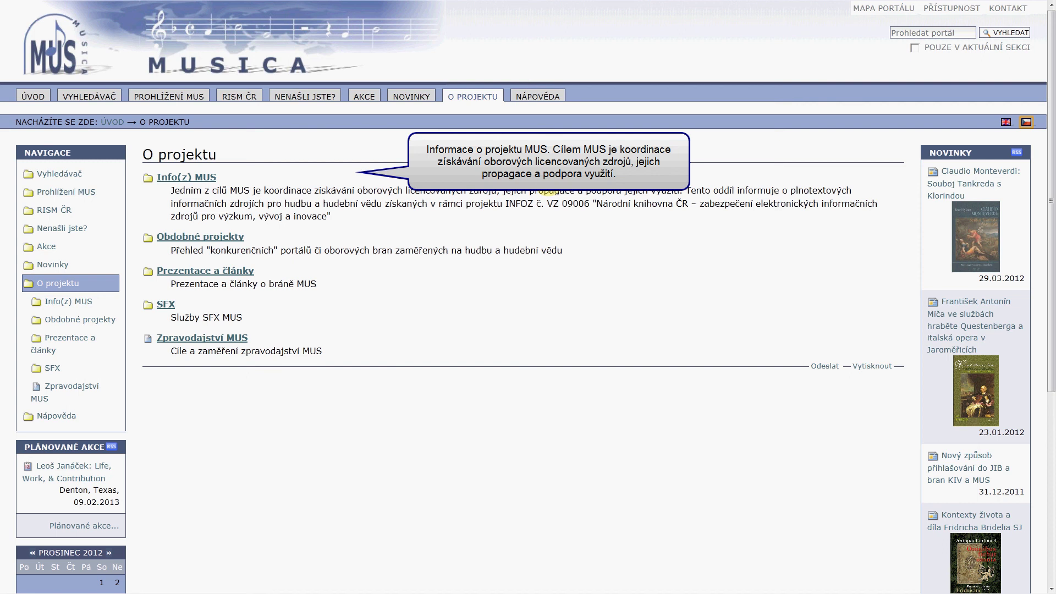
pyautogui.click(549, 98)
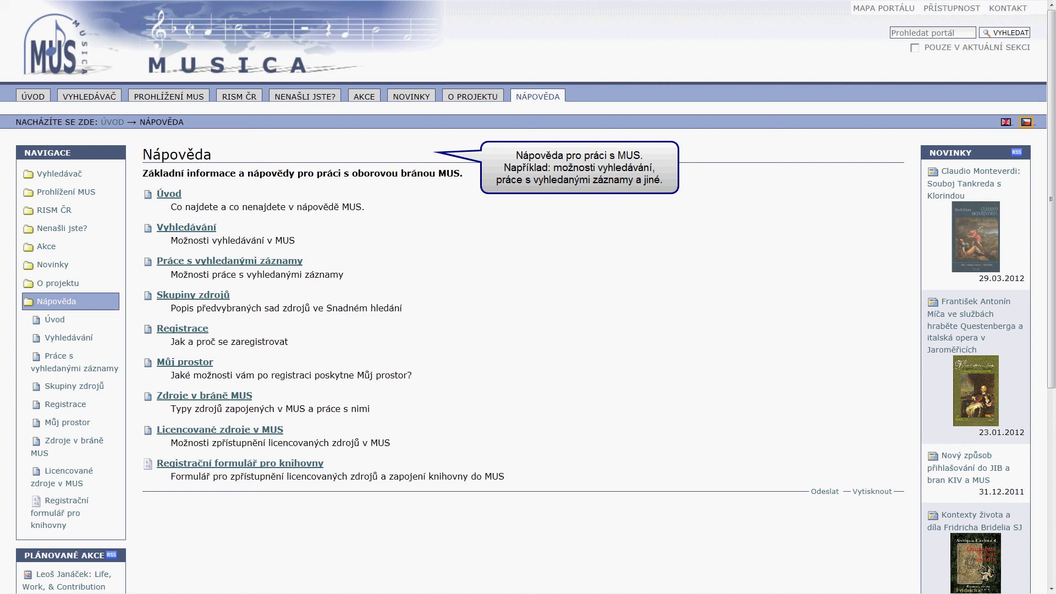
pyautogui.click(117, 39)
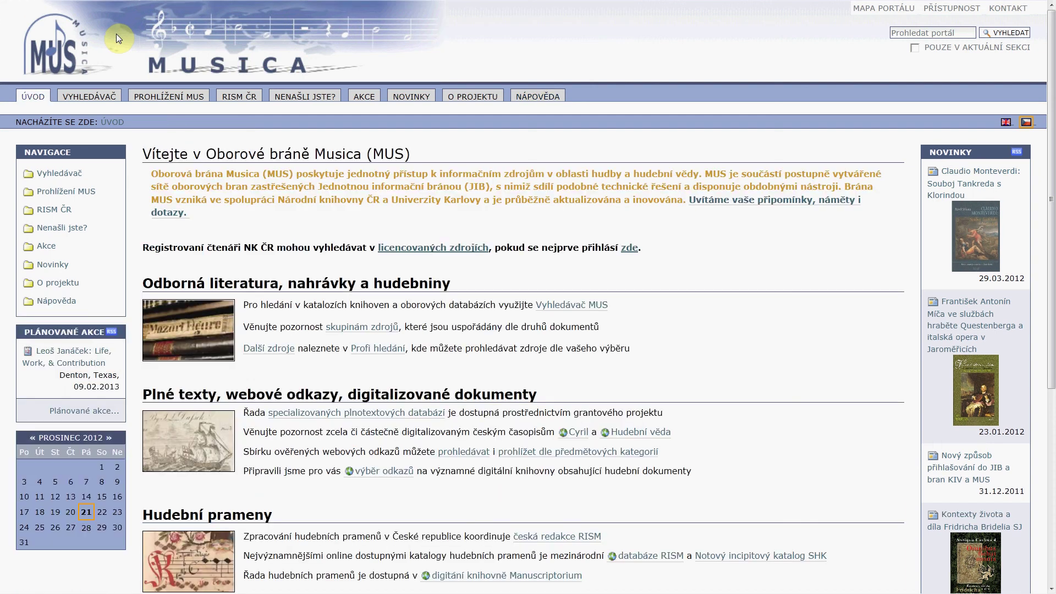